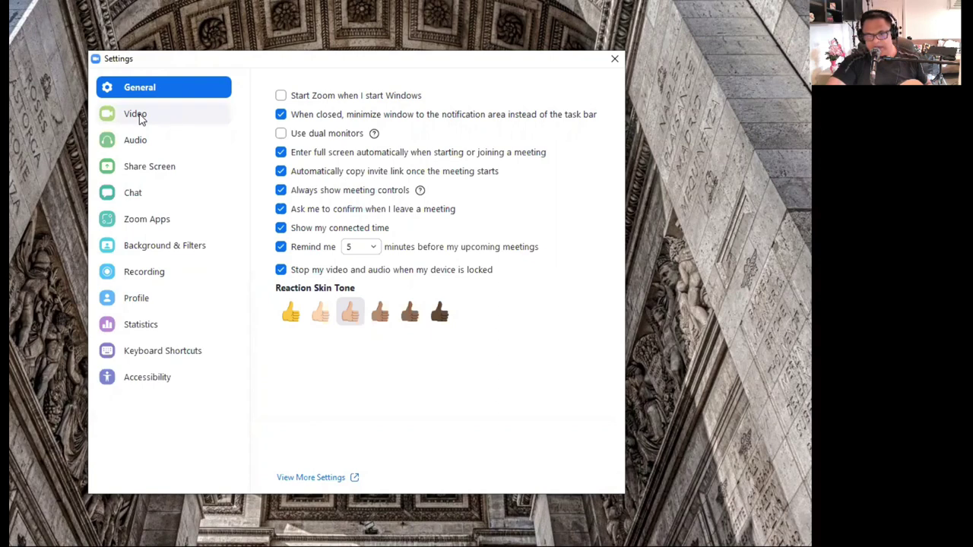
# - View the video settings and open the audio settings
pyautogui.click(138, 116)
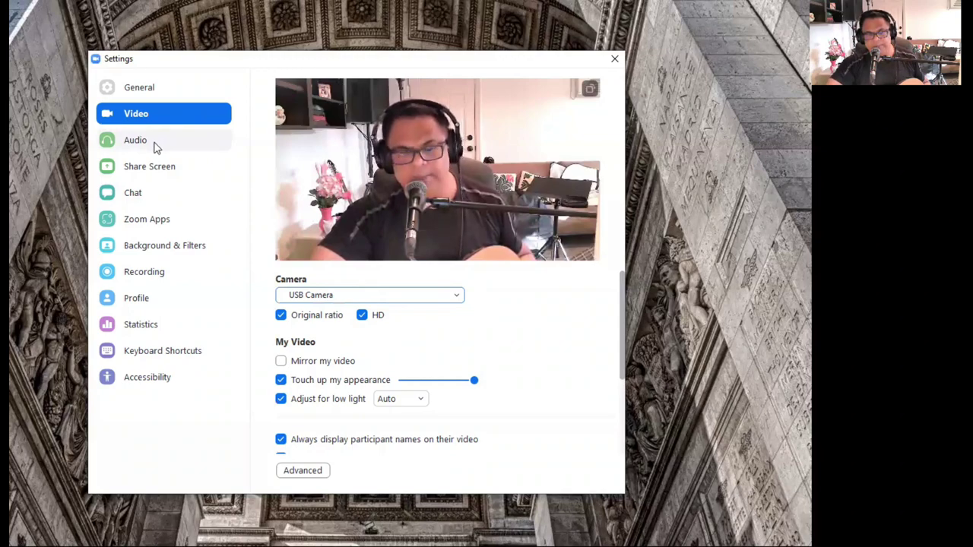
pyautogui.click(154, 145)
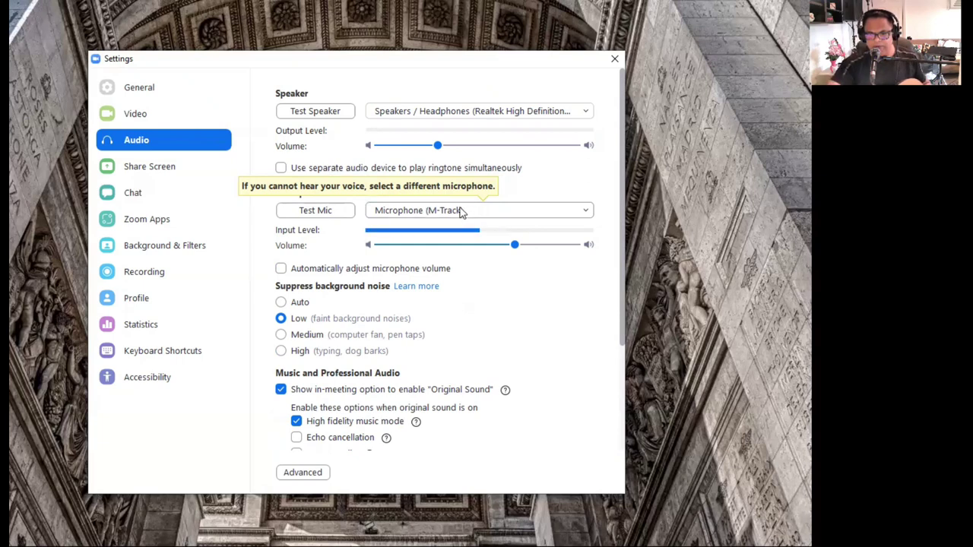
# - Select Microphone (M-Track) as the microphone and check the available speaker devices without changing the speaker
pyautogui.click(460, 212)
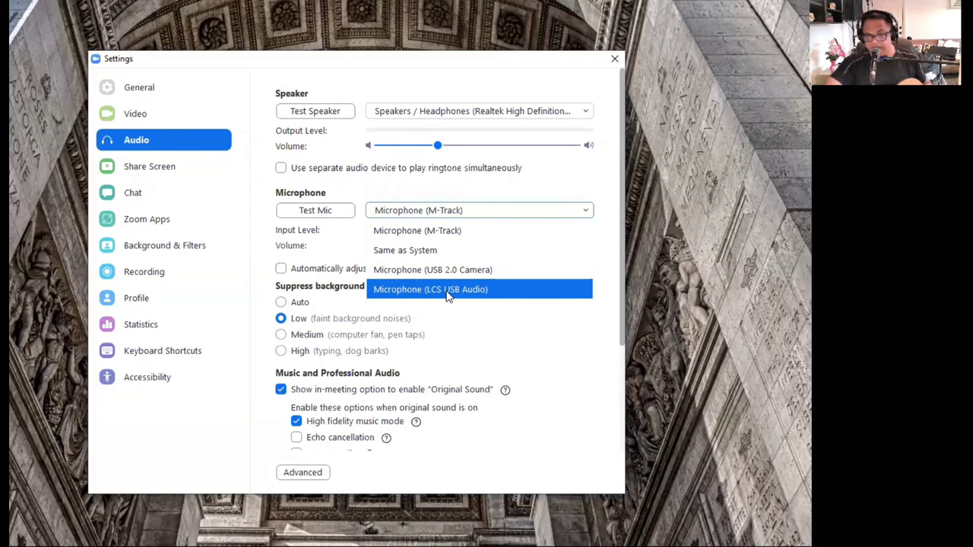
pyautogui.click(444, 232)
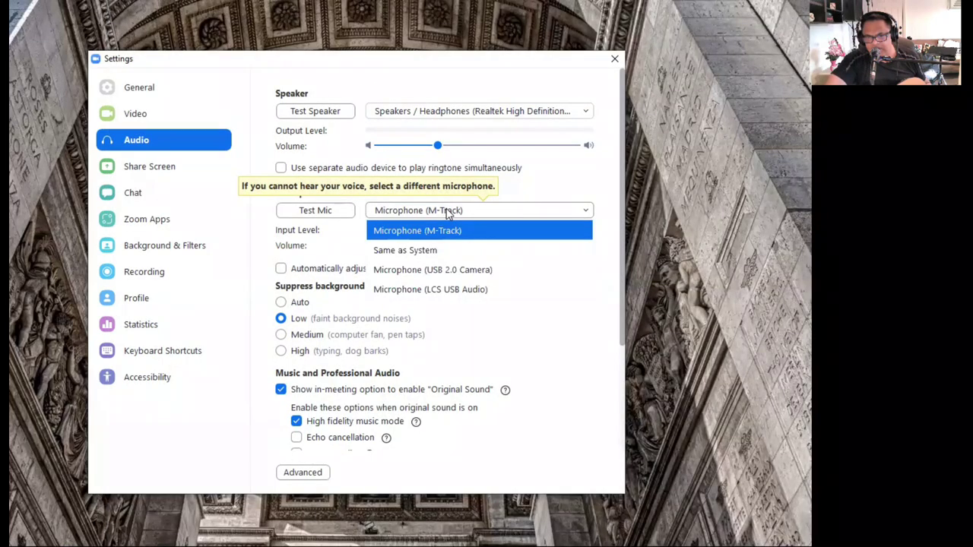
pyautogui.click(447, 213)
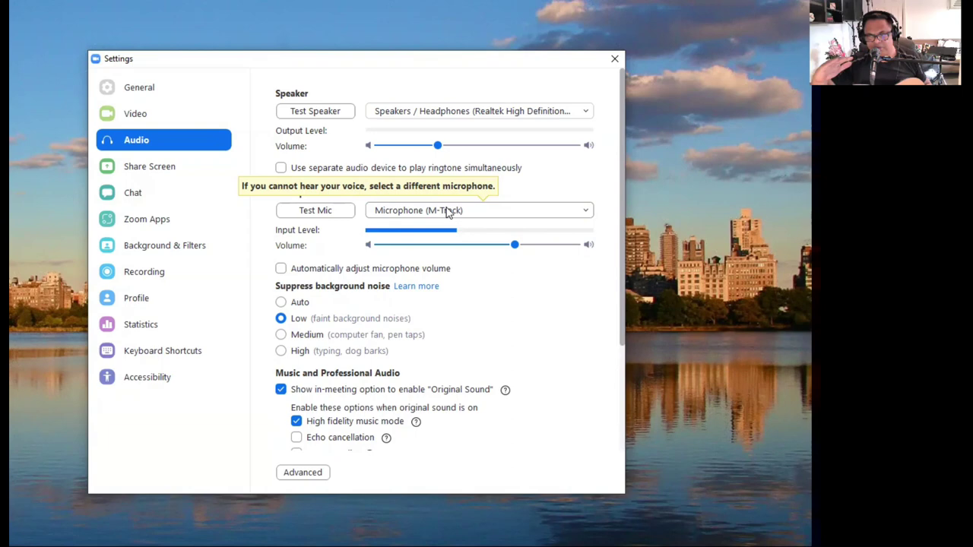
pyautogui.click(444, 112)
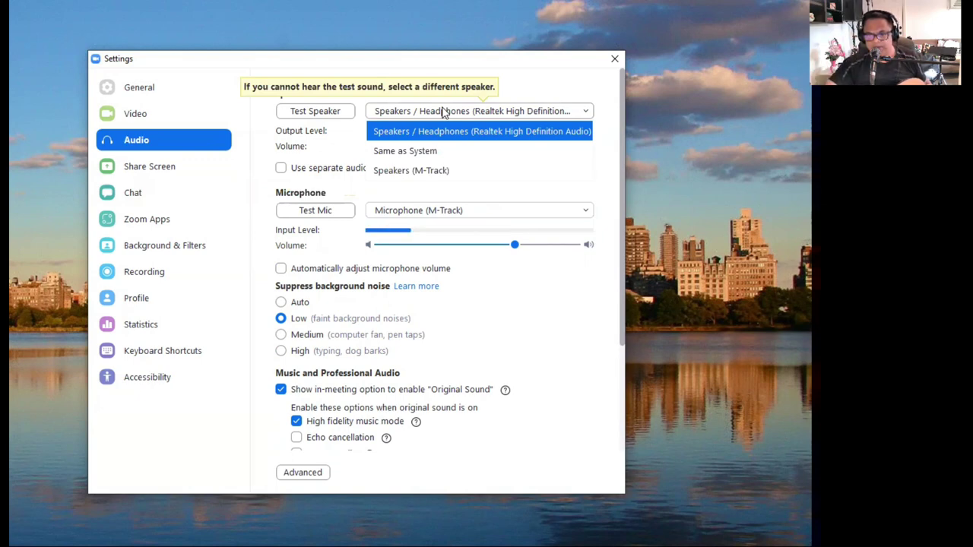
pyautogui.click(444, 112)
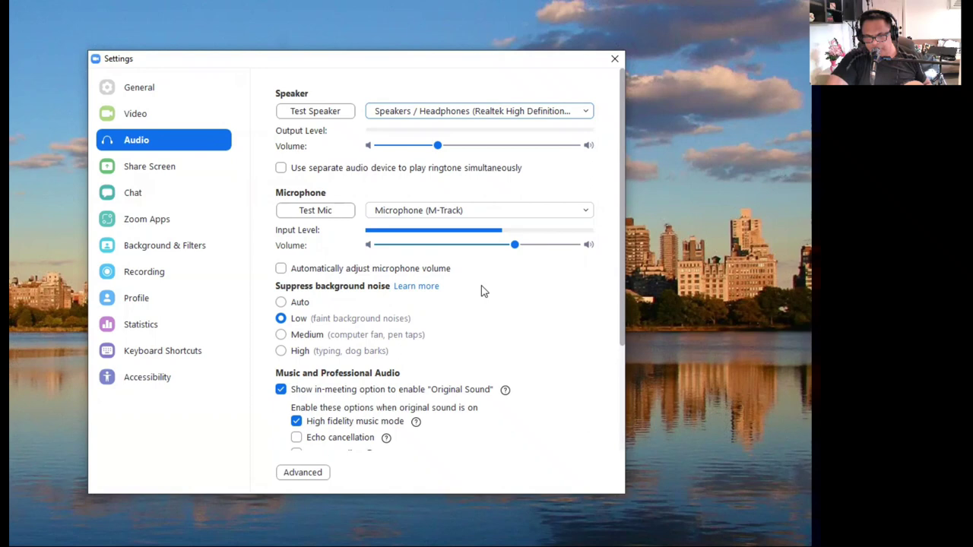
# - Switch automatic microphone volume adjustment on and off again, and change background noise suppression to Auto and back to Low
pyautogui.click(280, 270)
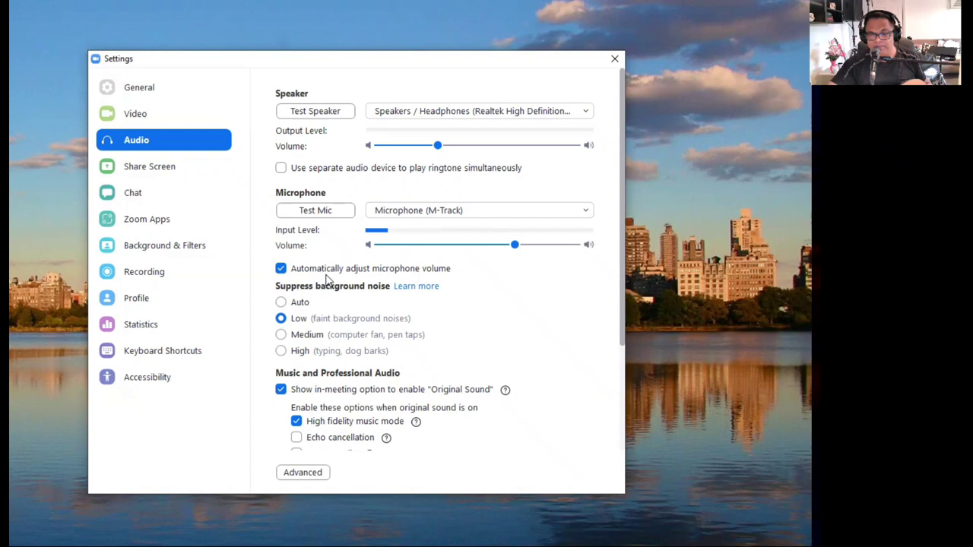
pyautogui.click(280, 269)
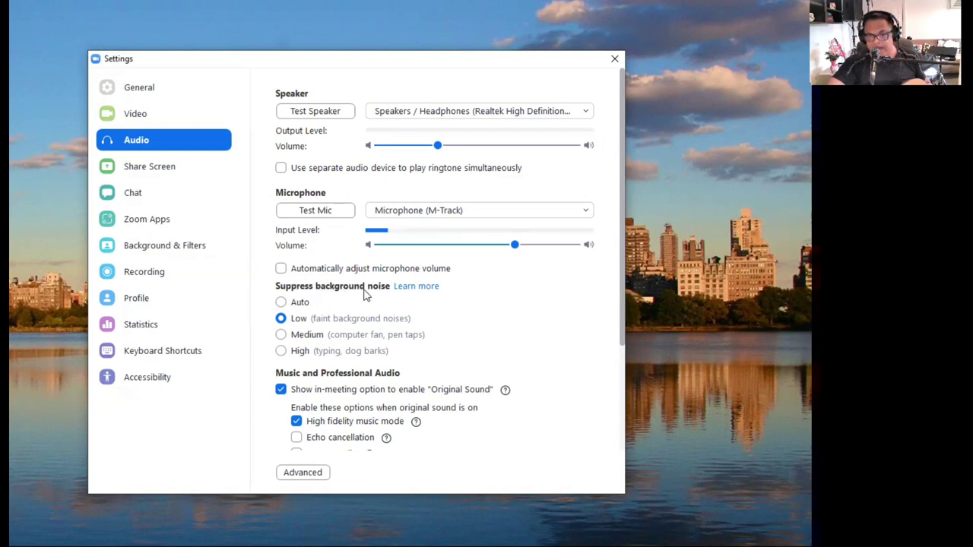
pyautogui.click(281, 302)
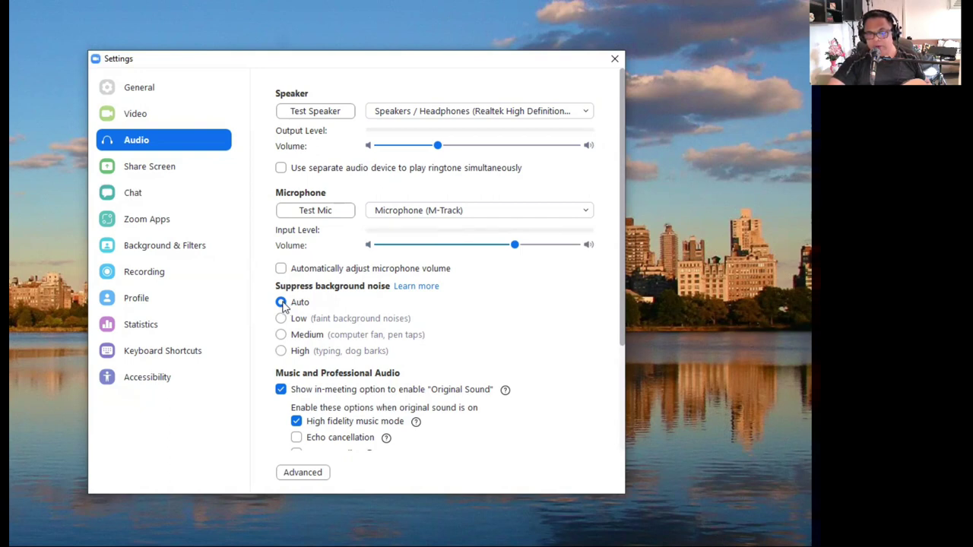
pyautogui.click(281, 320)
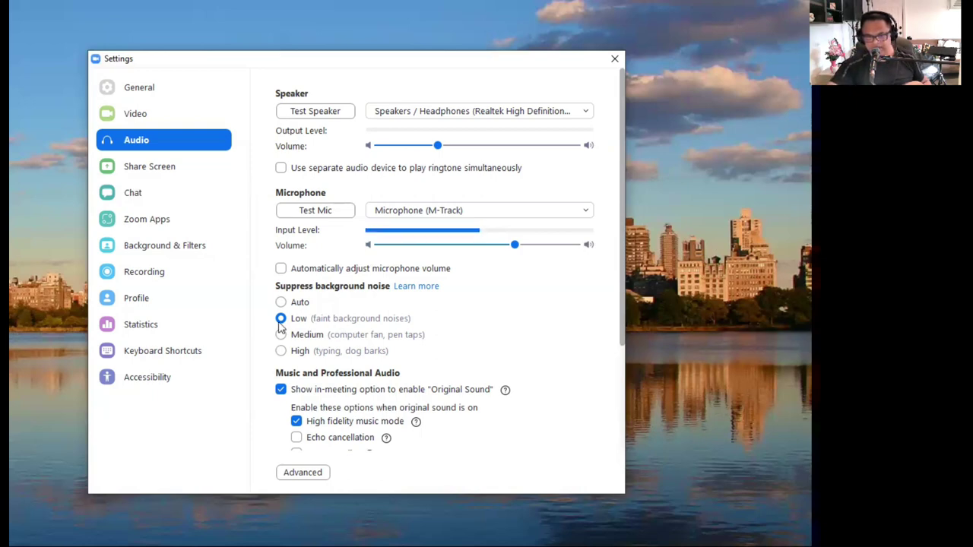
# - Switch the in-meeting Original Sound option off and on again, and do the same with High fidelity music mode
pyautogui.scroll(-3, 536, 325)
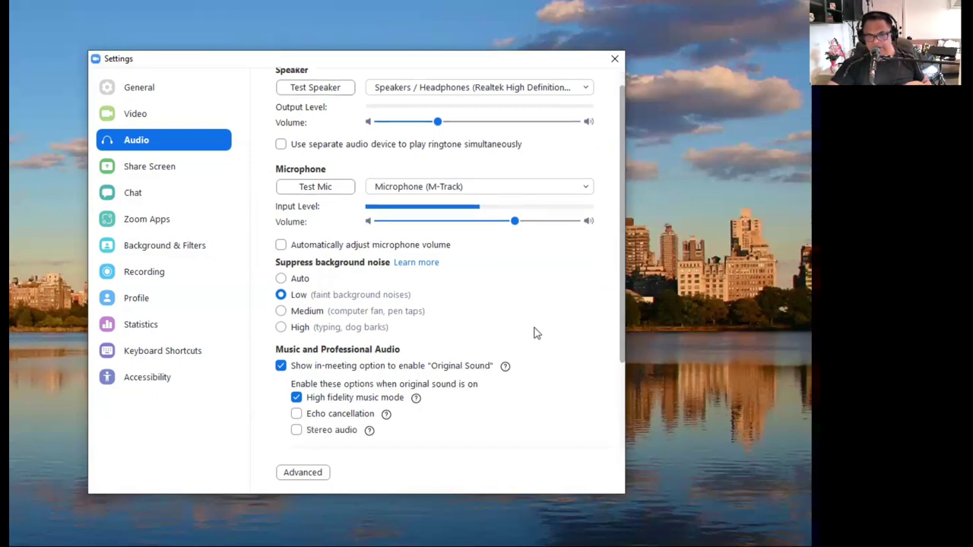
pyautogui.scroll(-2, 535, 325)
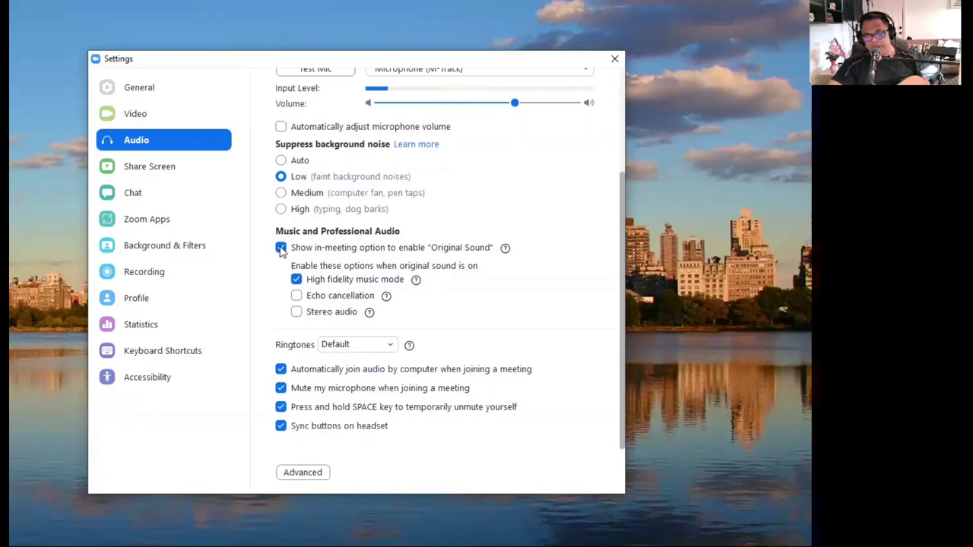
pyautogui.click(280, 248)
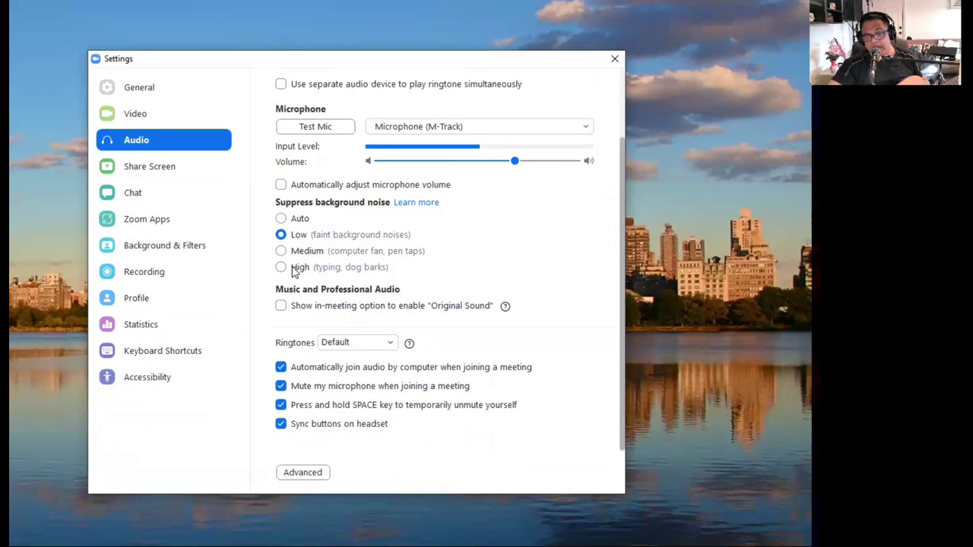
pyautogui.click(281, 306)
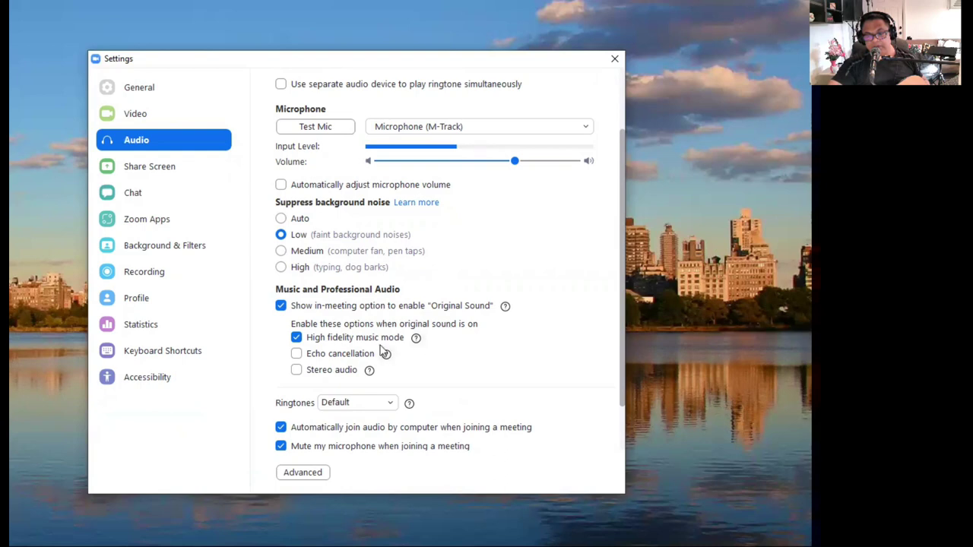
pyautogui.click(296, 337)
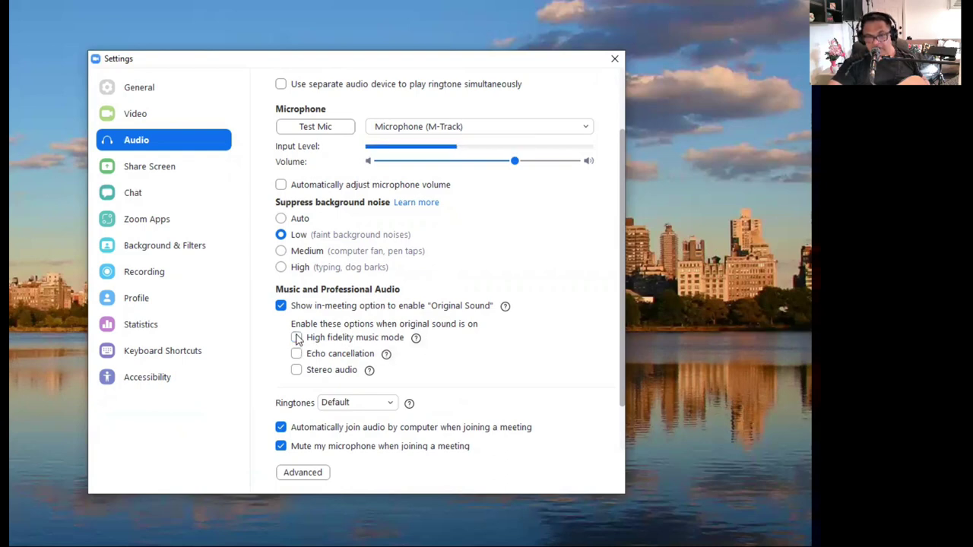
pyautogui.click(296, 339)
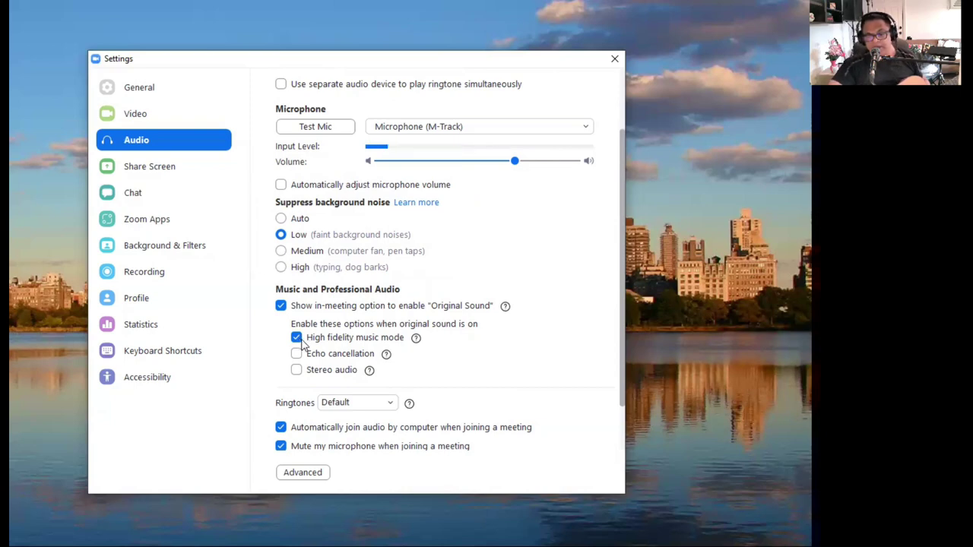
pyautogui.click(297, 338)
pyautogui.click(296, 338)
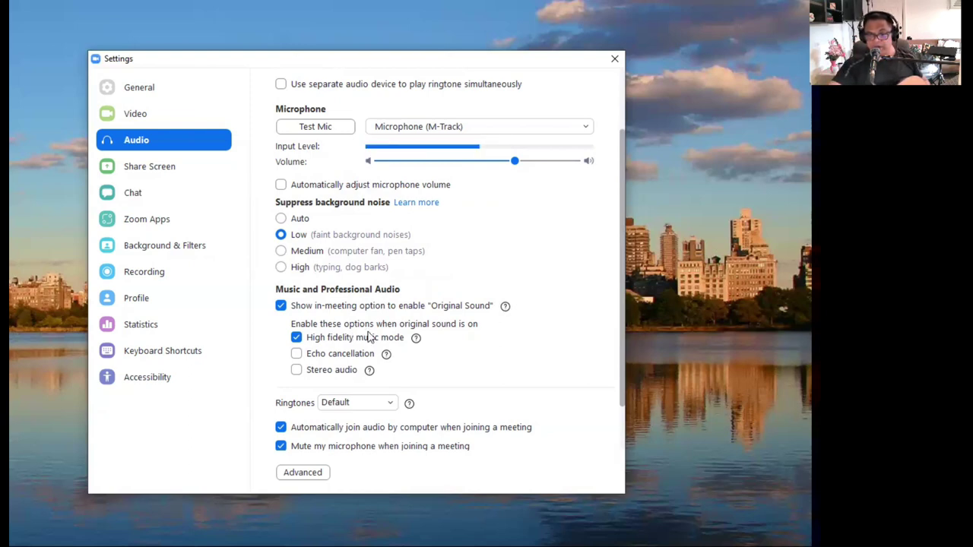
# - Turn Echo cancellation and Stereo audio for original sound on and off again
pyautogui.click(297, 354)
pyautogui.click(297, 370)
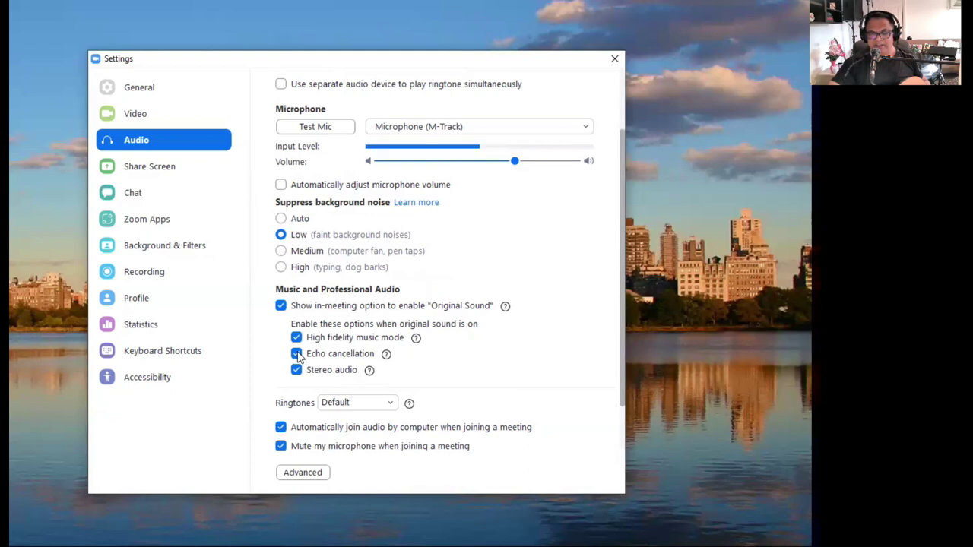
pyautogui.click(296, 354)
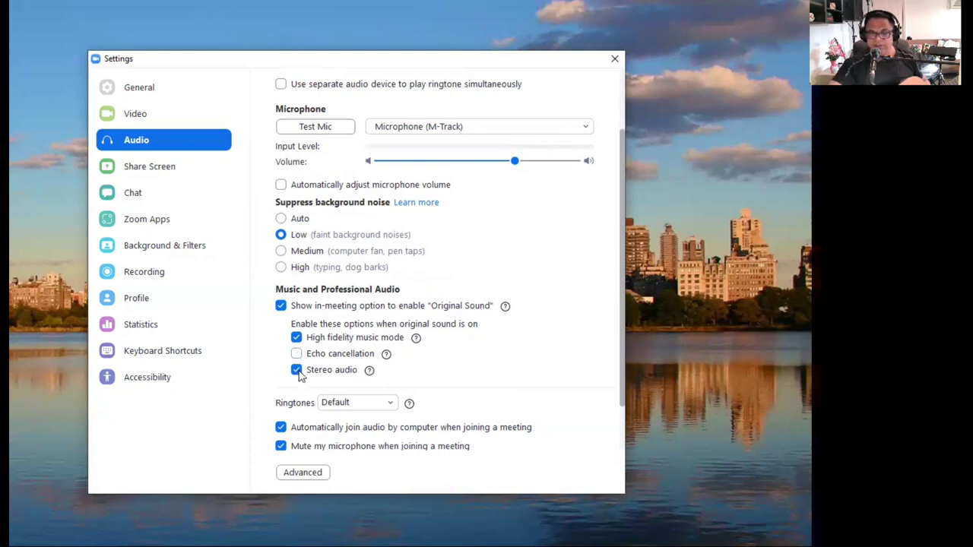
pyautogui.click(297, 370)
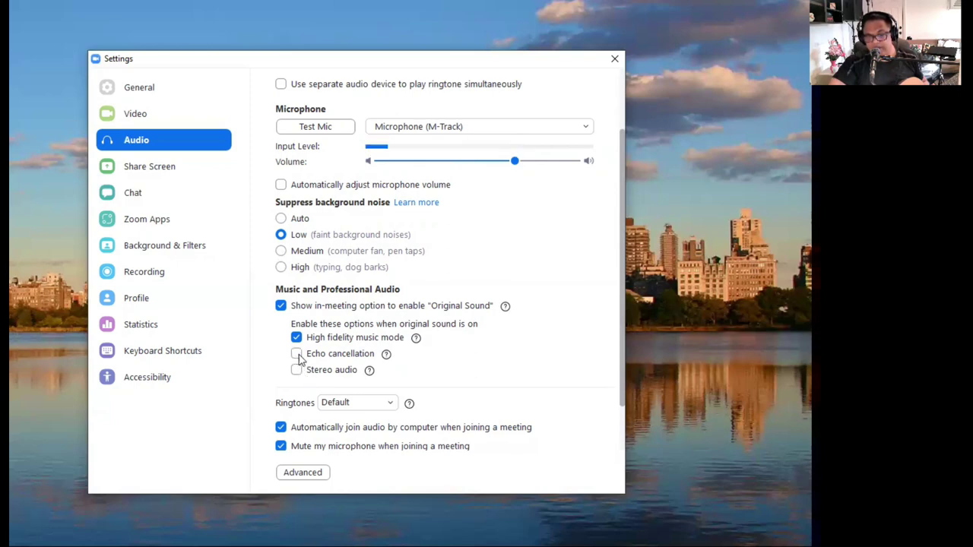
pyautogui.click(296, 354)
pyautogui.click(297, 354)
pyautogui.click(297, 370)
pyautogui.click(297, 370)
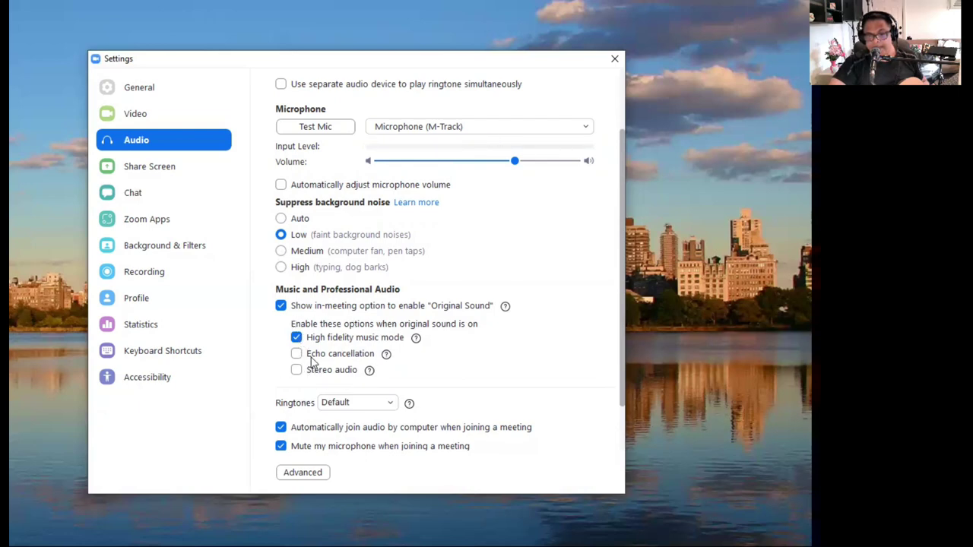
# - Select Auto for signal processing by Windows audio device drivers in the advanced audio settings and return to the main audio settings
pyautogui.scroll(-2, 365, 411)
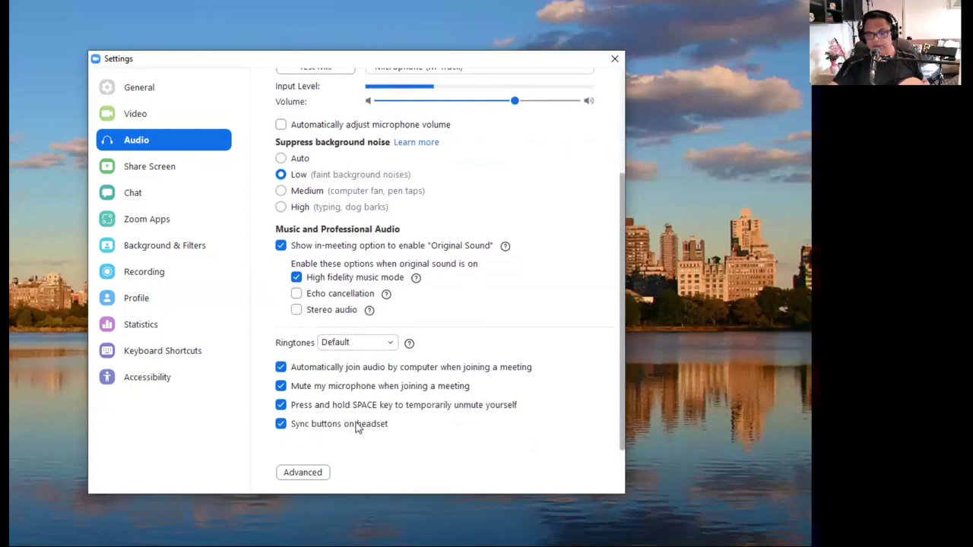
pyautogui.click(302, 475)
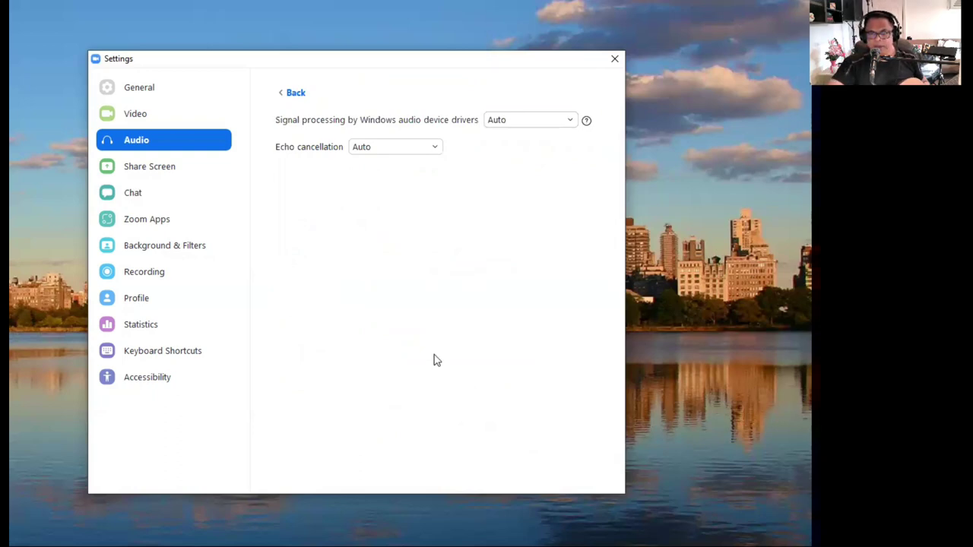
pyautogui.click(526, 121)
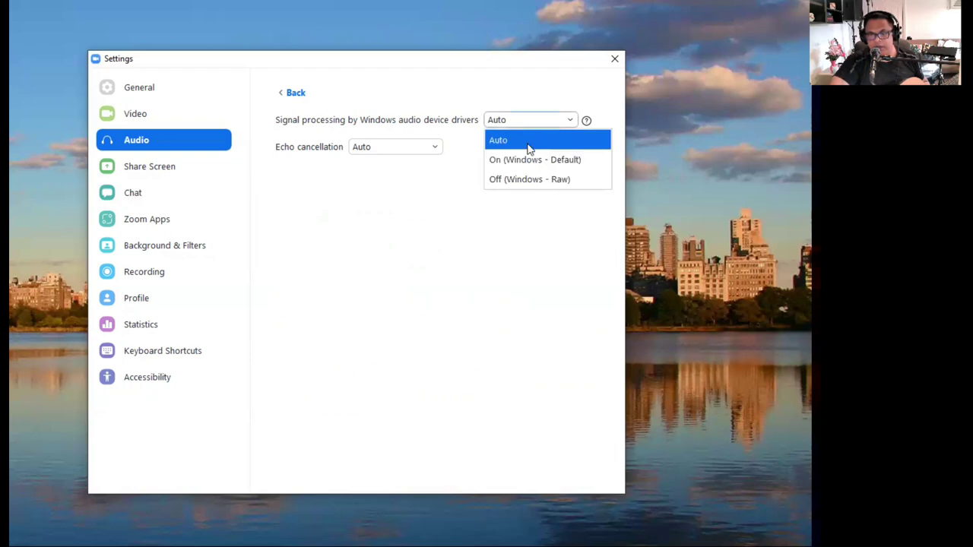
pyautogui.click(530, 144)
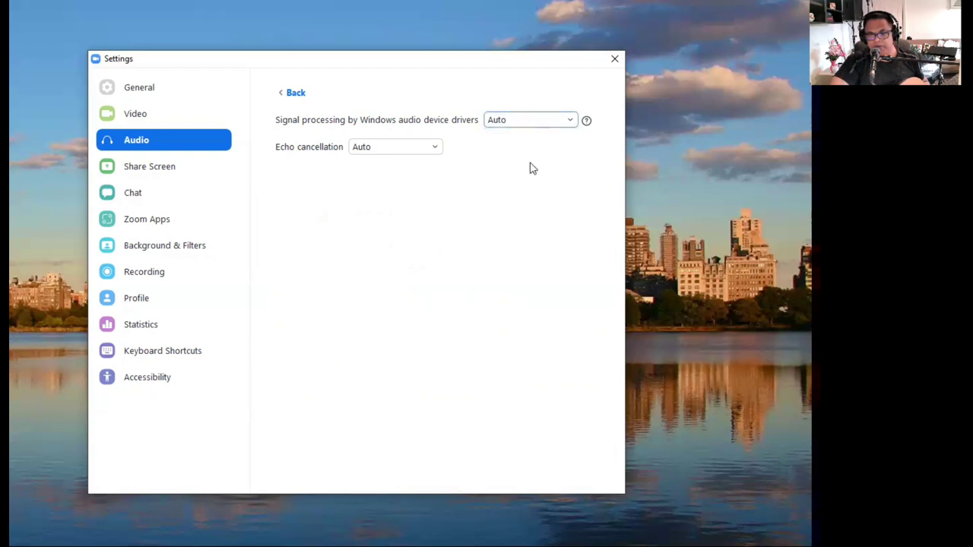
pyautogui.click(525, 121)
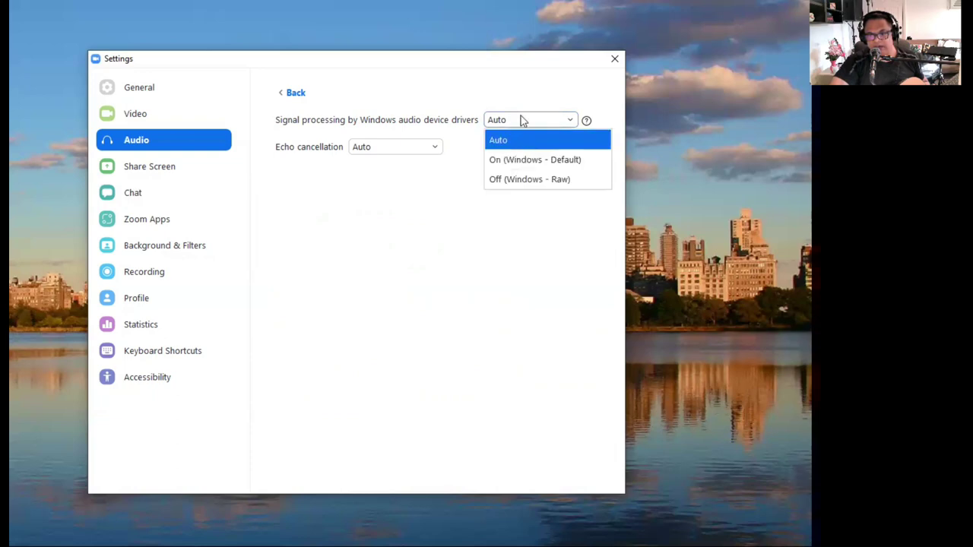
pyautogui.click(523, 123)
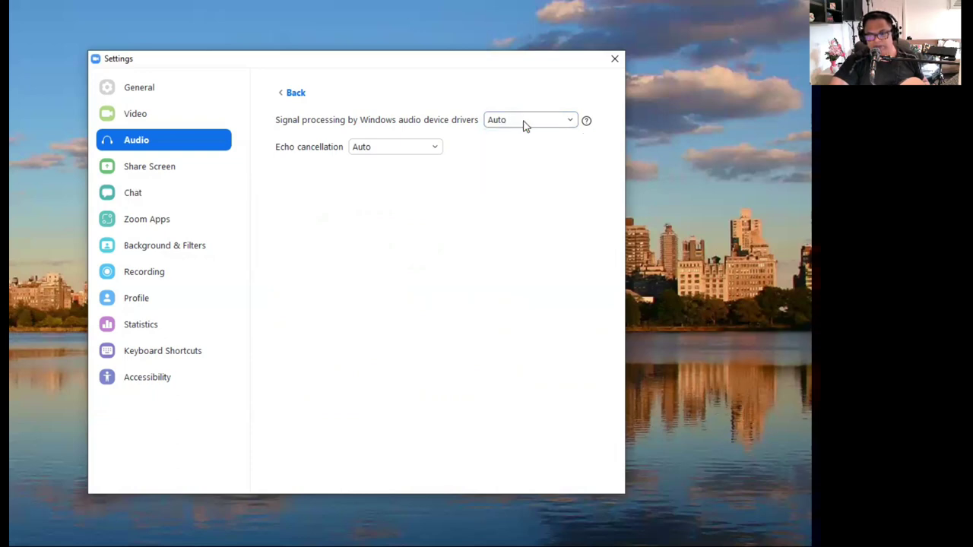
pyautogui.click(293, 92)
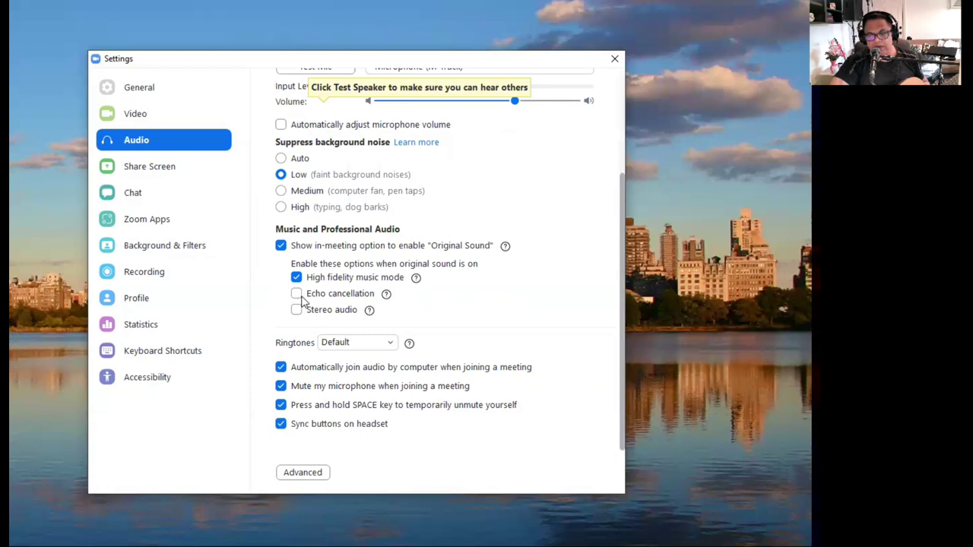
# - Select Auto for Echo cancellation in the advanced audio settings and close the settings window
pyautogui.scroll(2, 498, 262)
pyautogui.scroll(-2, 493, 267)
pyautogui.click(303, 472)
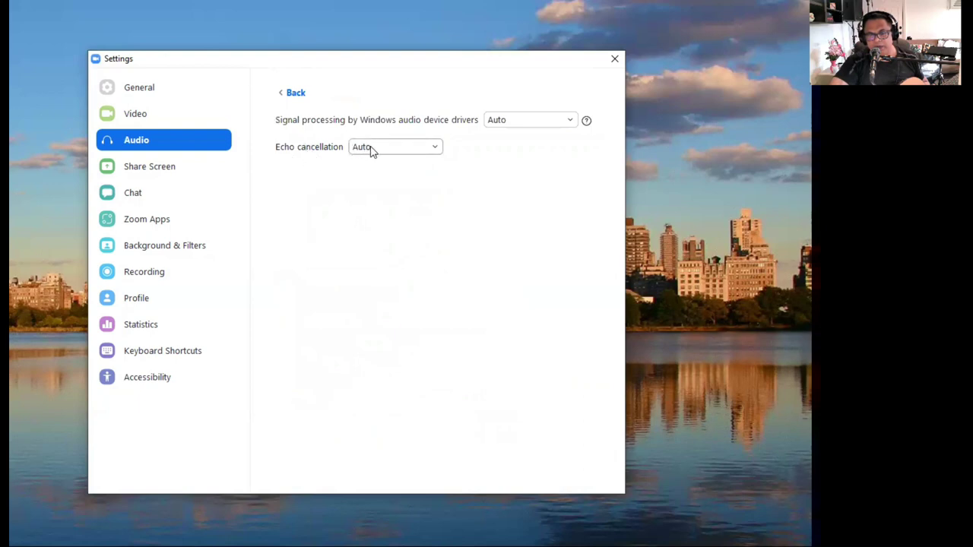
pyautogui.click(372, 150)
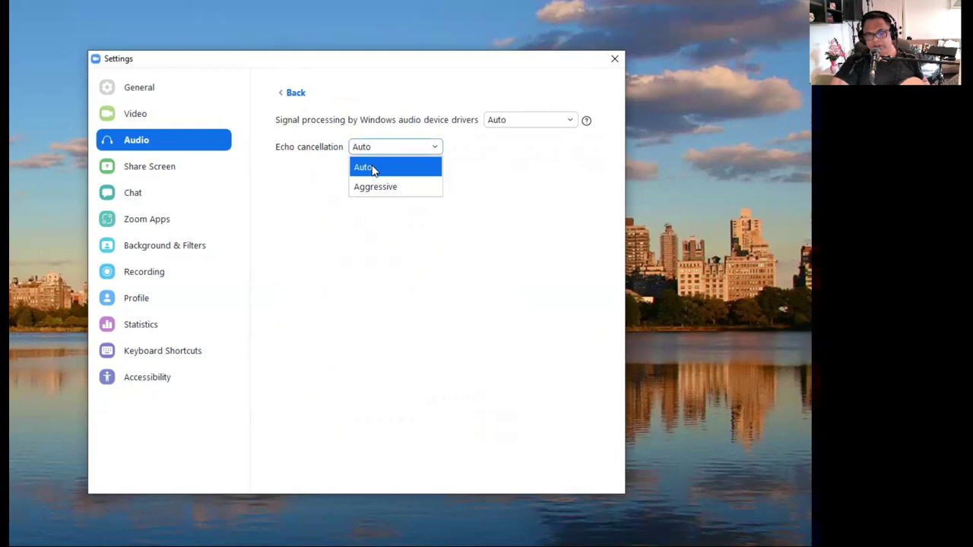
pyautogui.click(373, 170)
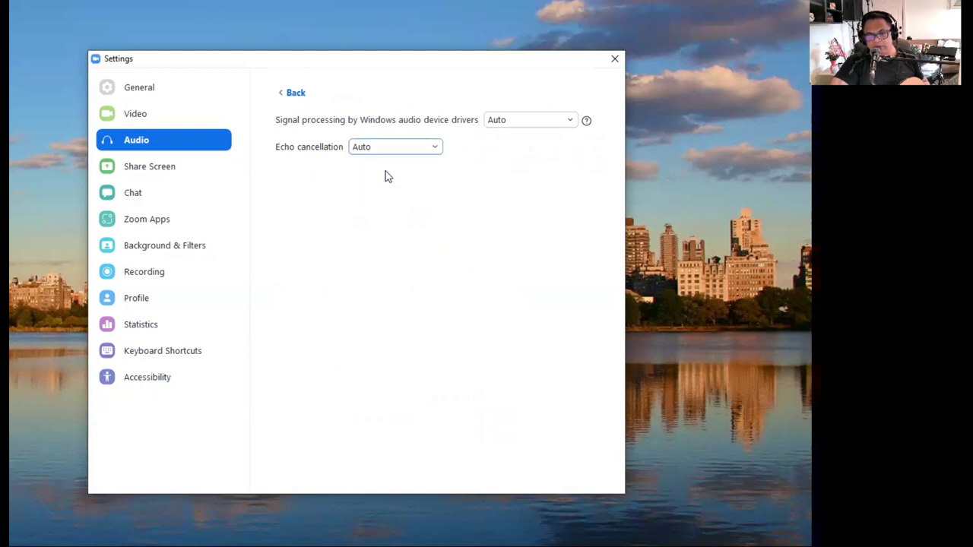
pyautogui.click(295, 95)
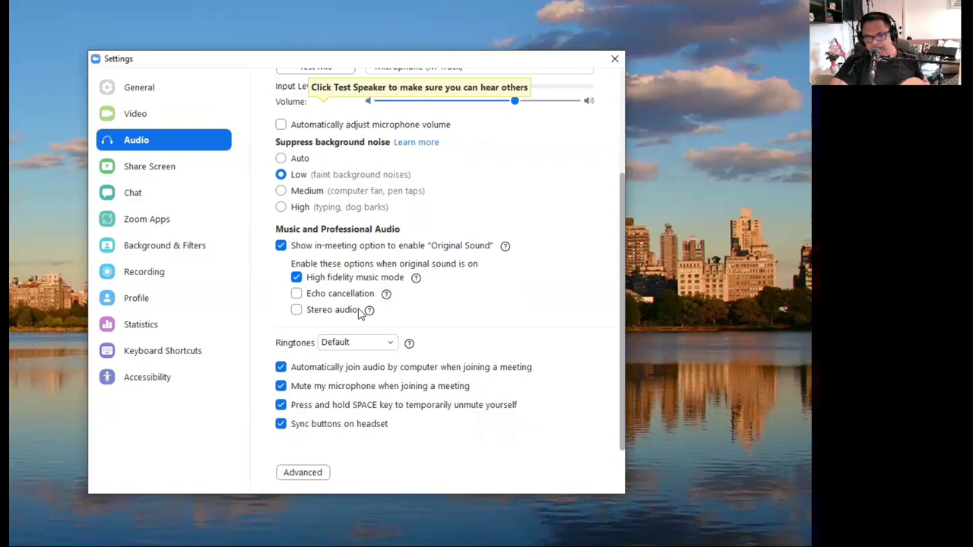
pyautogui.click(613, 59)
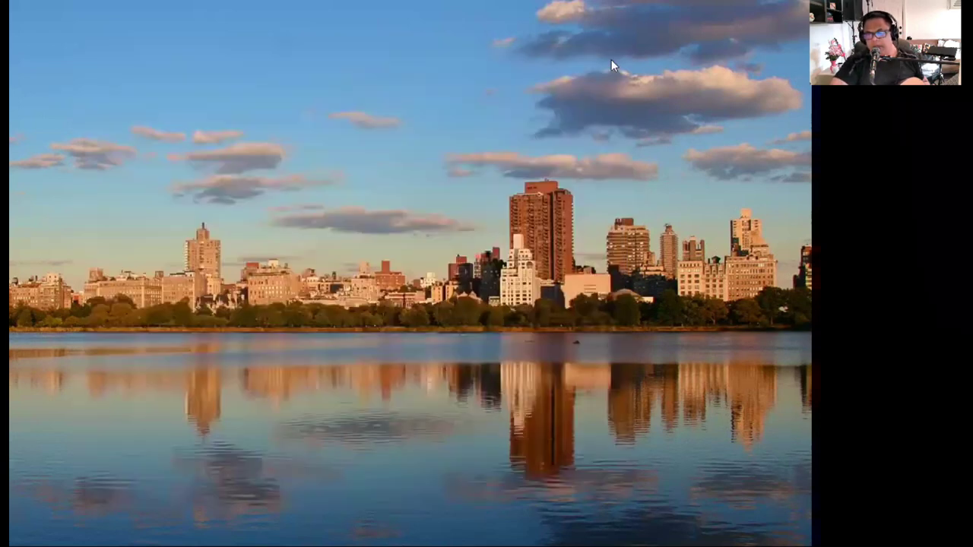